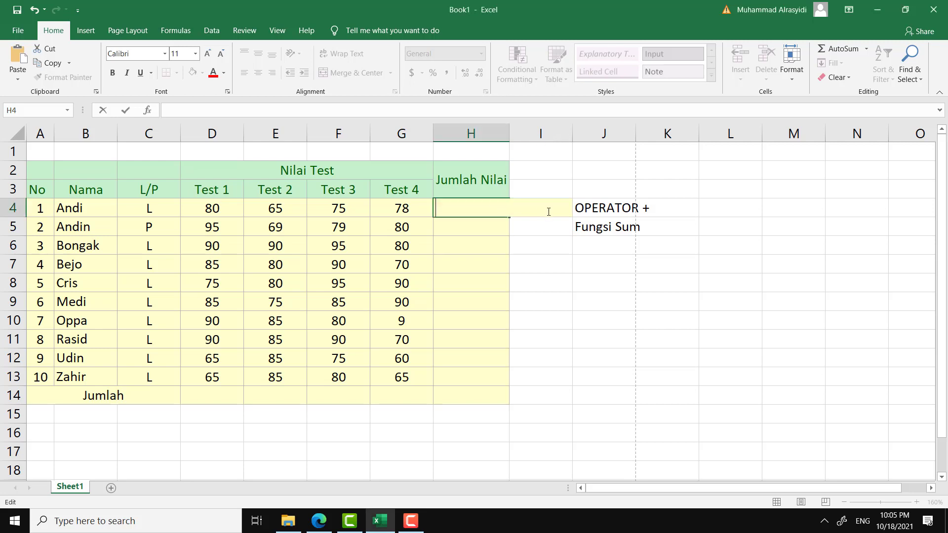
# Step: Enter the formula =D4+E4+F4+G4 in H4 to add the four test scores of the first student
pyautogui.click(605, 211)
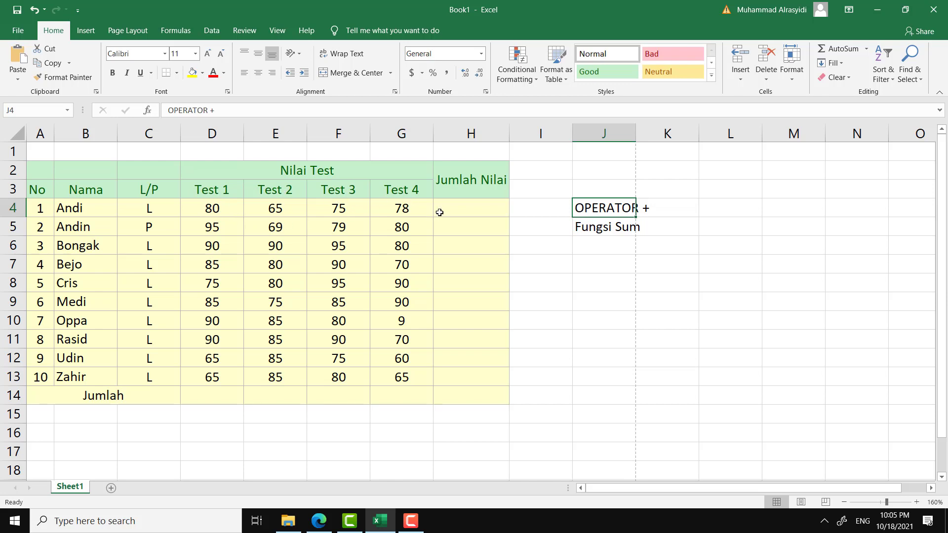
pyautogui.click(474, 206)
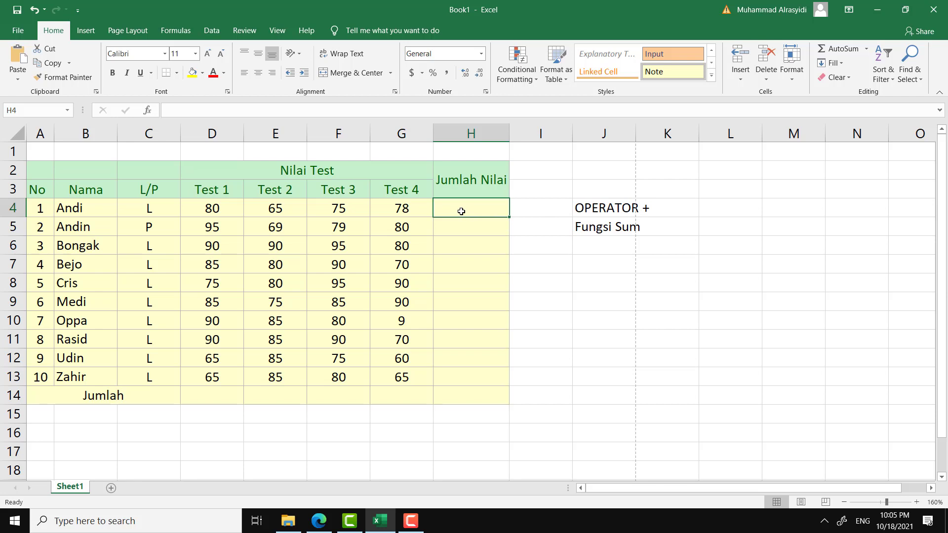
pyautogui.write('=')
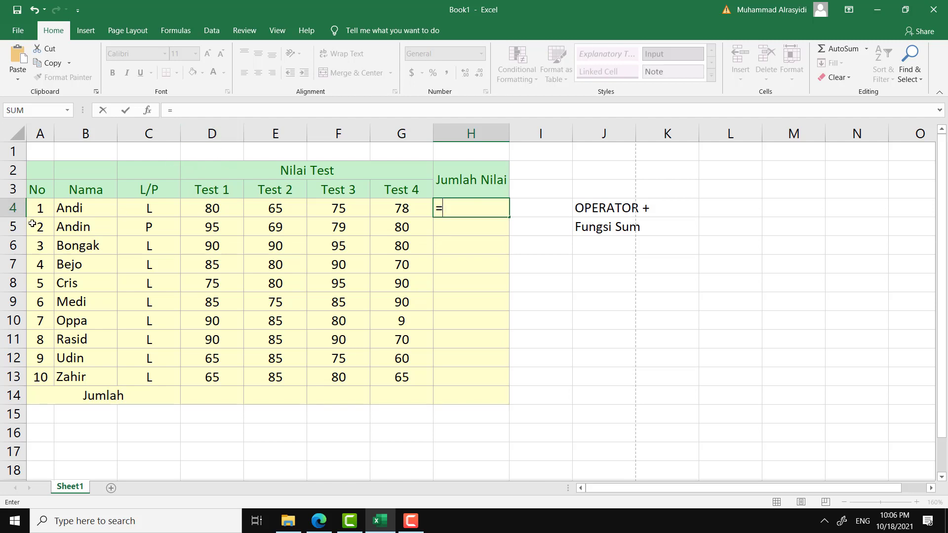
pyautogui.click(218, 209)
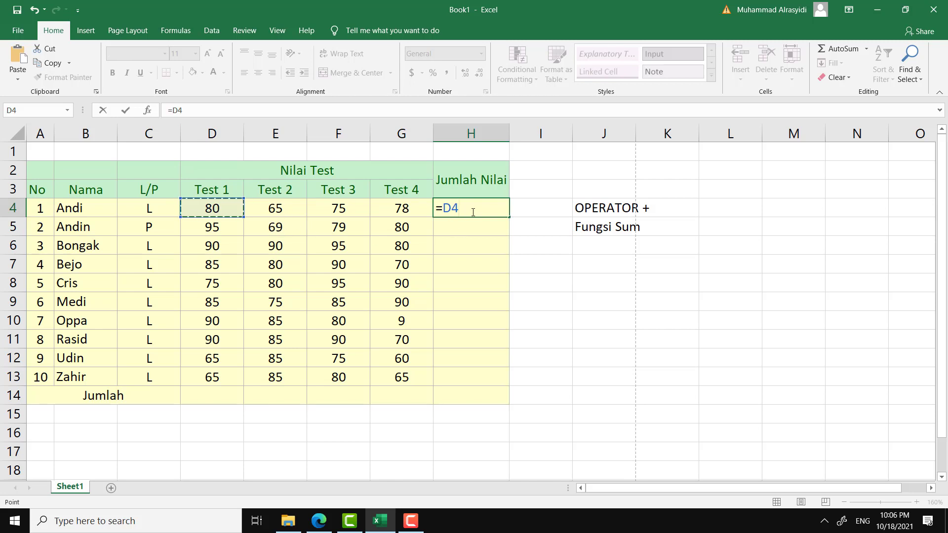
pyautogui.write('+')
pyautogui.click(291, 208)
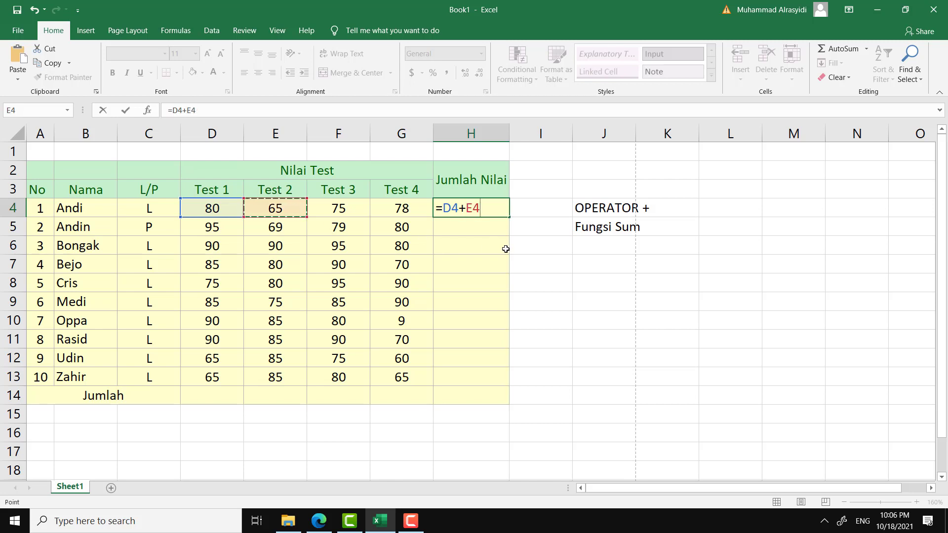
pyautogui.write('+')
pyautogui.click(345, 209)
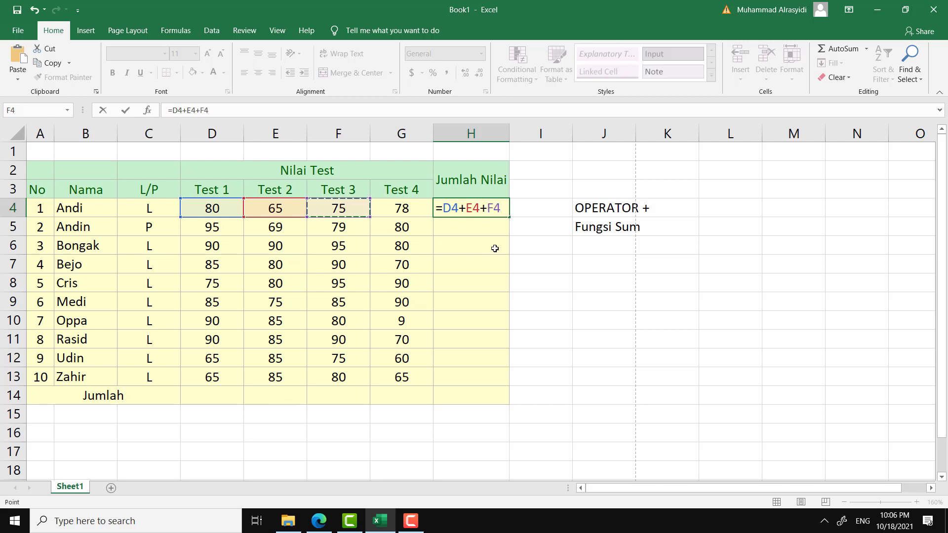
pyautogui.write('+')
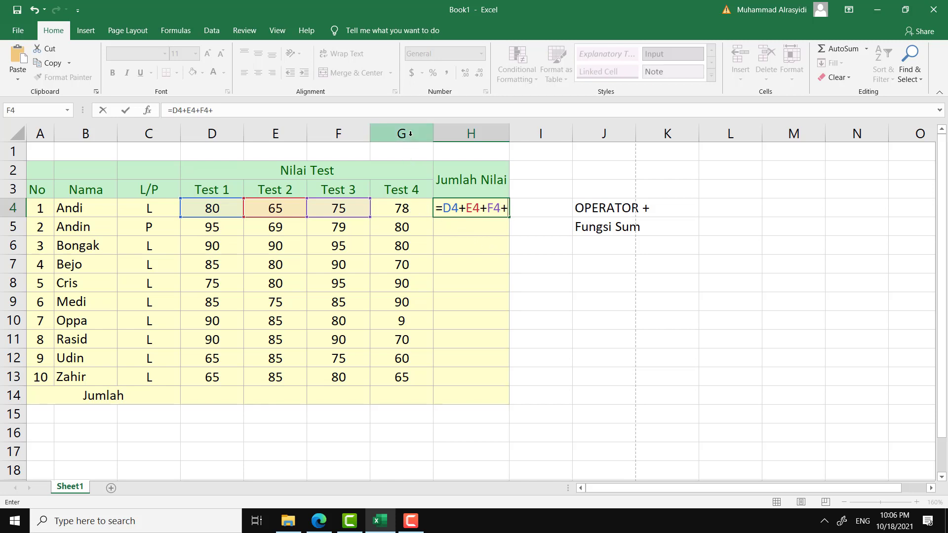
pyautogui.click(407, 209)
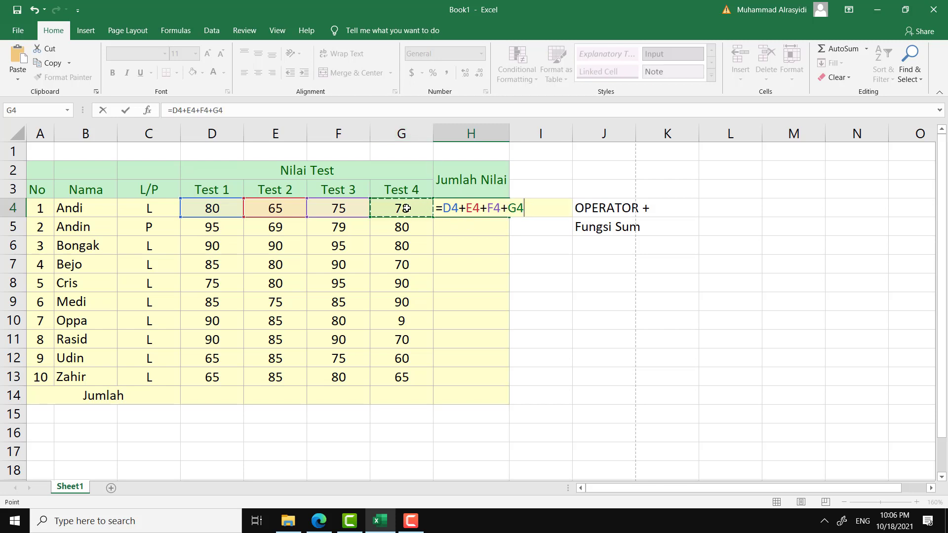
pyautogui.press('Return')
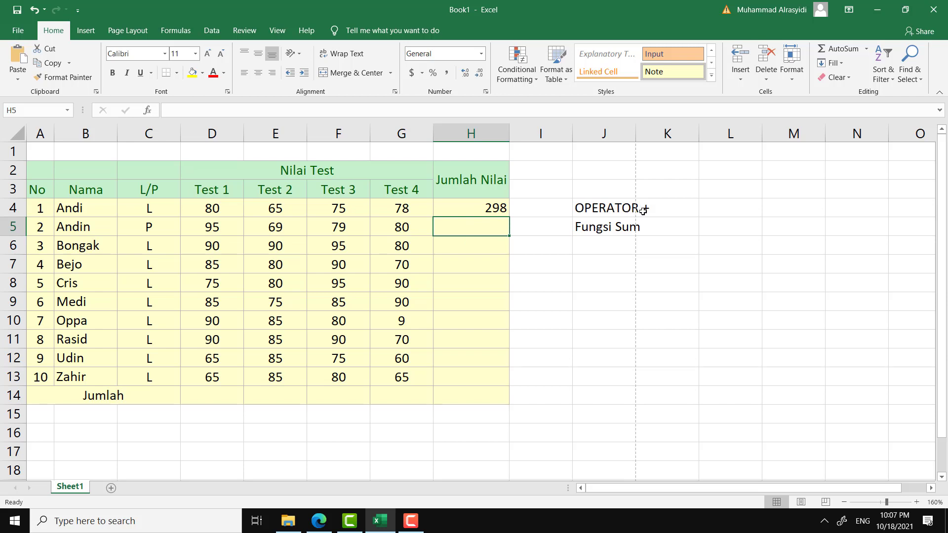
# Step: Fill the H4 addition formula down the Jumlah Nilai column through H13
pyautogui.click(500, 208)
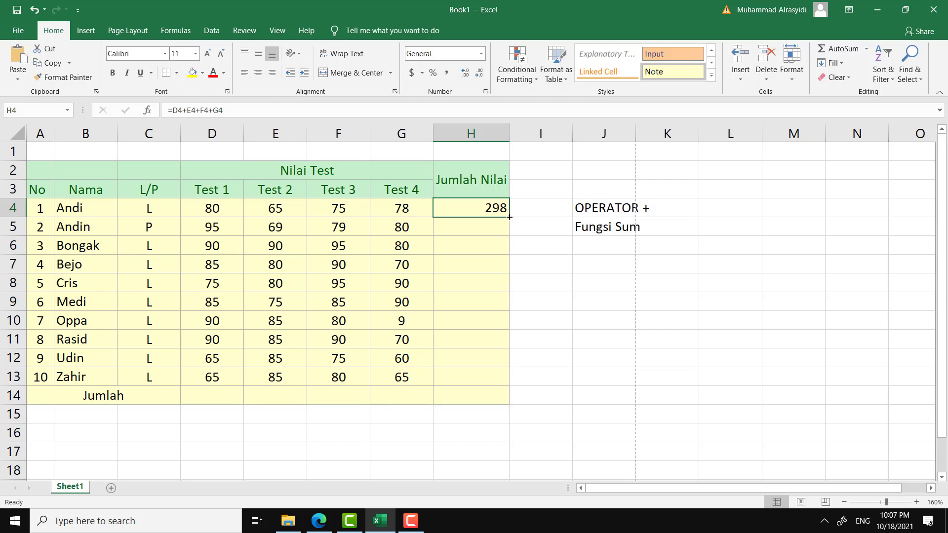
pyautogui.moveTo(509, 216); pyautogui.dragTo(497, 382)
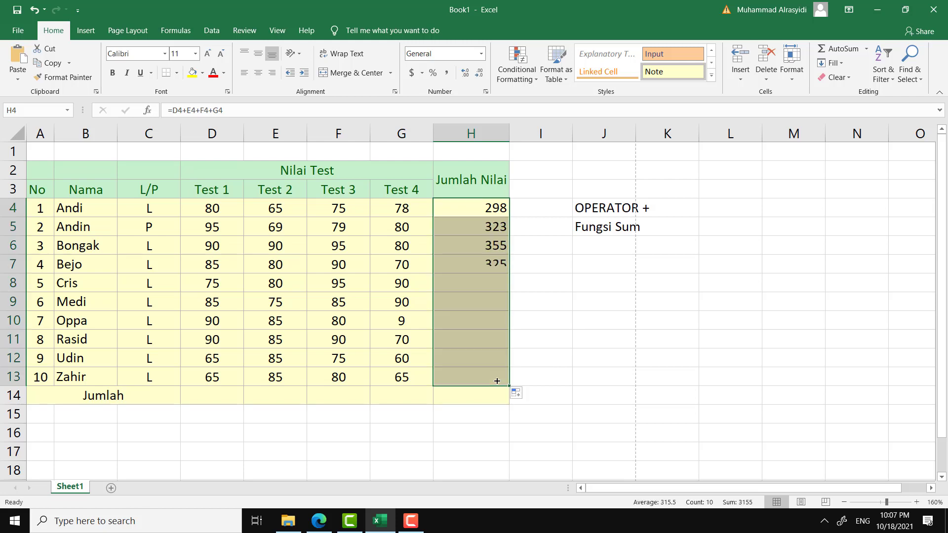
pyautogui.click(488, 413)
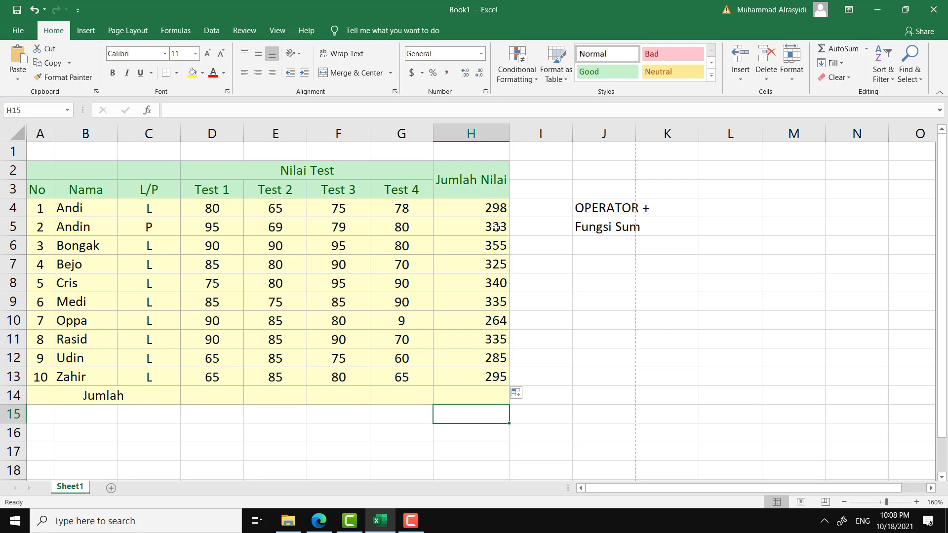
# Step: Inspect the cell references in the copied formula in H5, leaving it unedited
pyautogui.click(495, 228)
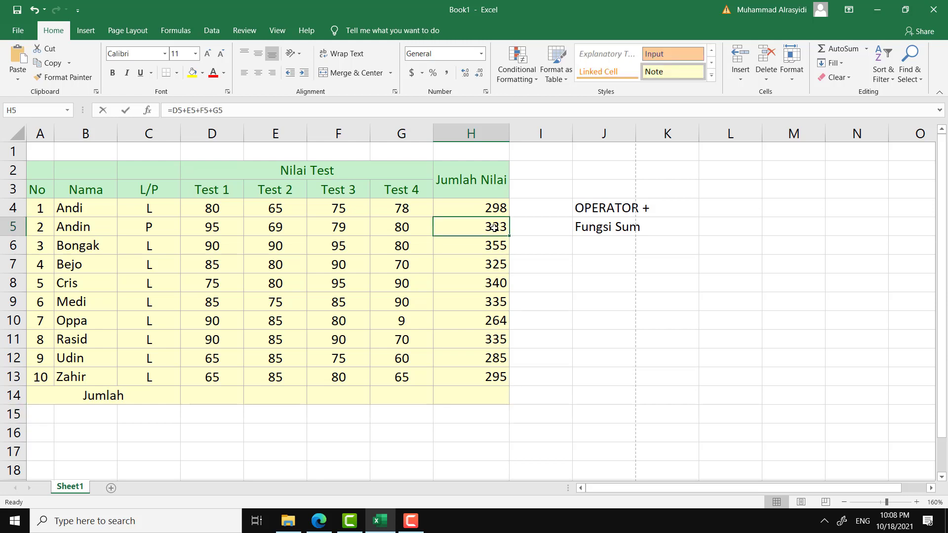
pyautogui.doubleClick(494, 228)
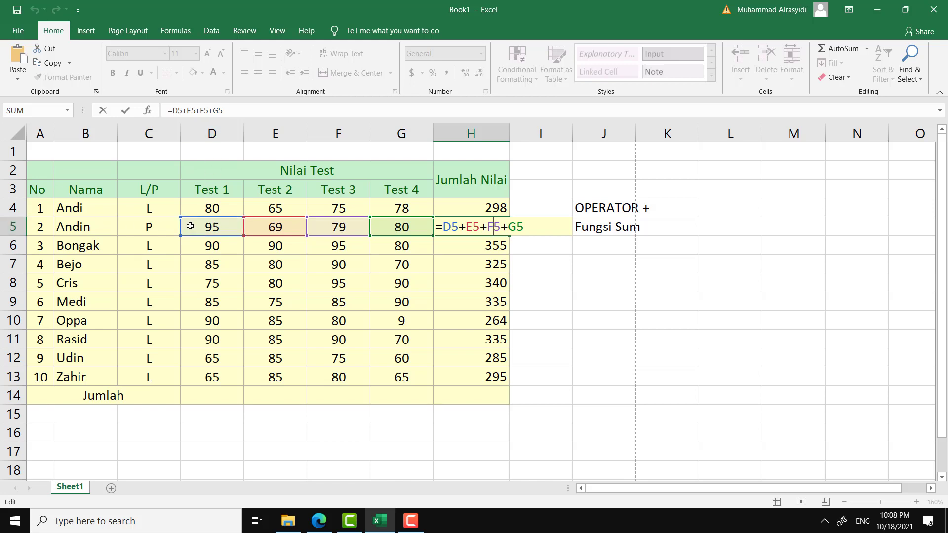
pyautogui.click(536, 245)
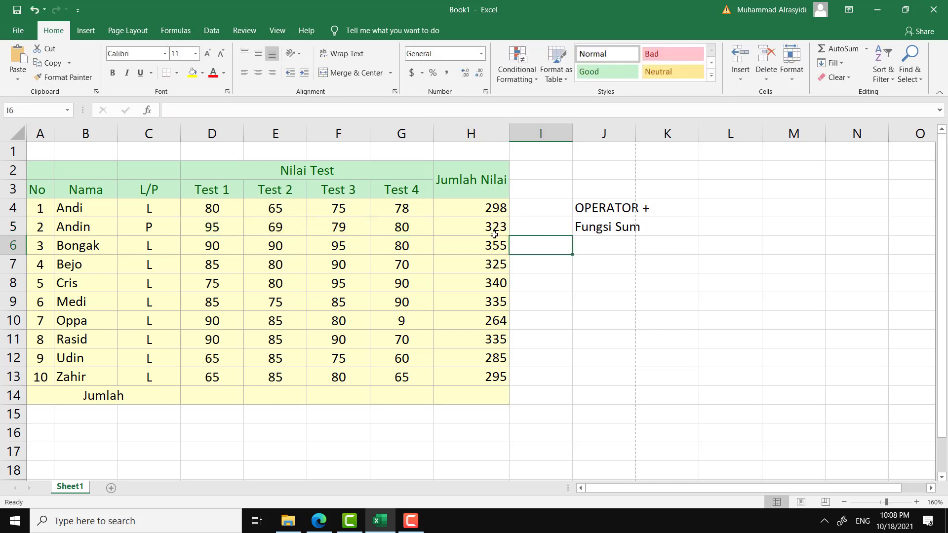
# Step: Clear the formulas from H4:H13 in the Jumlah Nilai column
pyautogui.click(479, 212)
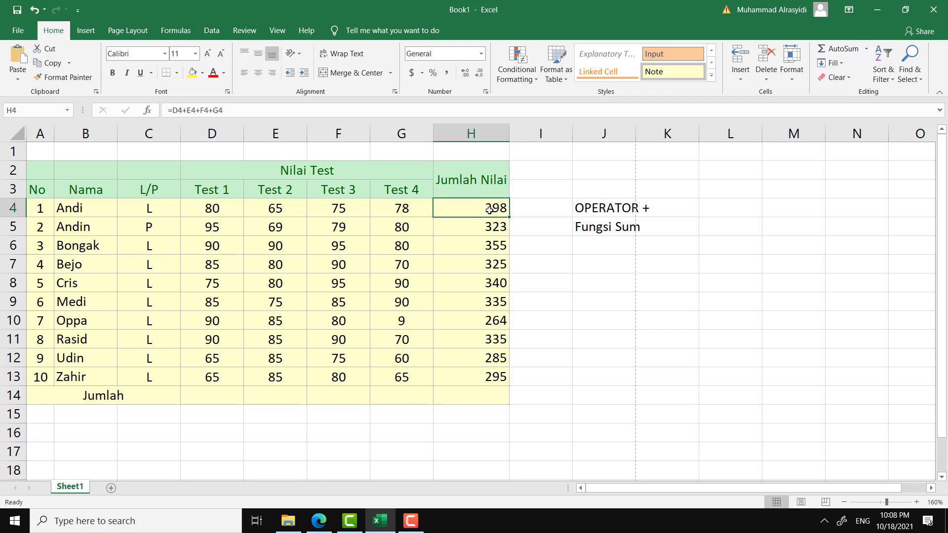
pyautogui.moveTo(490, 208); pyautogui.dragTo(489, 377)
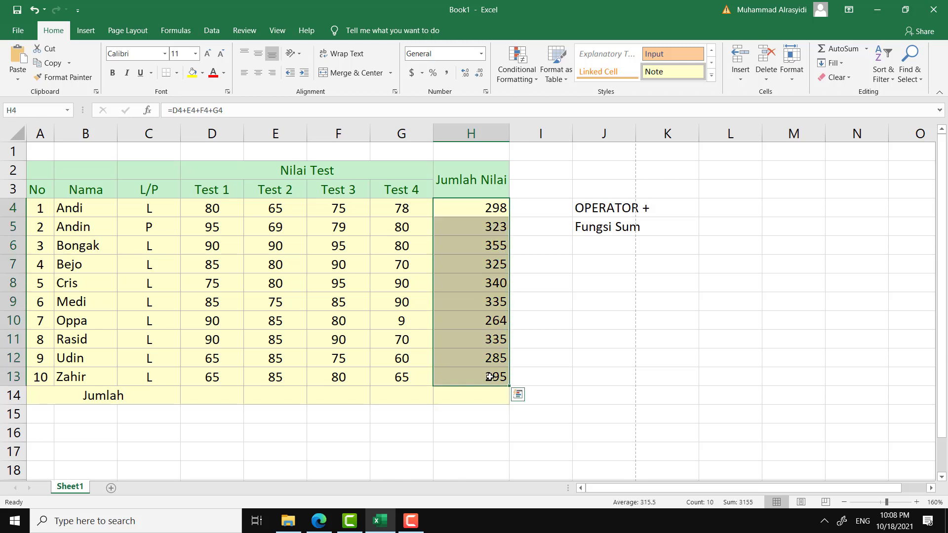
pyautogui.press('Delete')
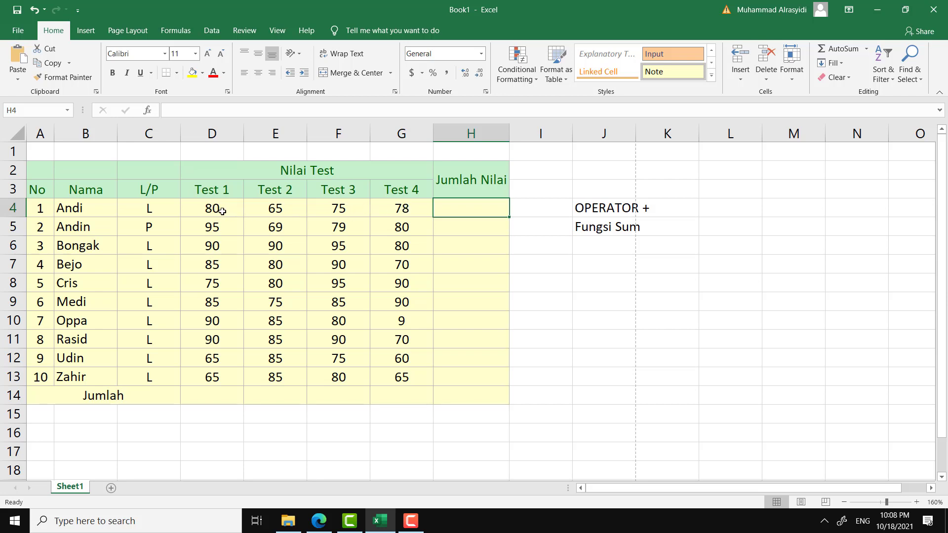
# Step: Try to total the first student's scores in H4 with the formula =D4+E4:G4
pyautogui.doubleClick(455, 207)
pyautogui.doubleClick(454, 208)
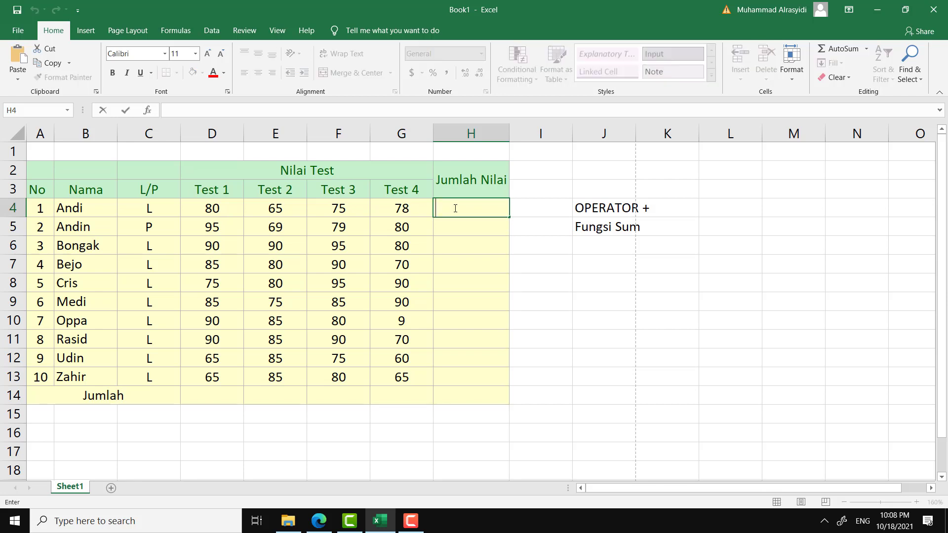
pyautogui.write('=')
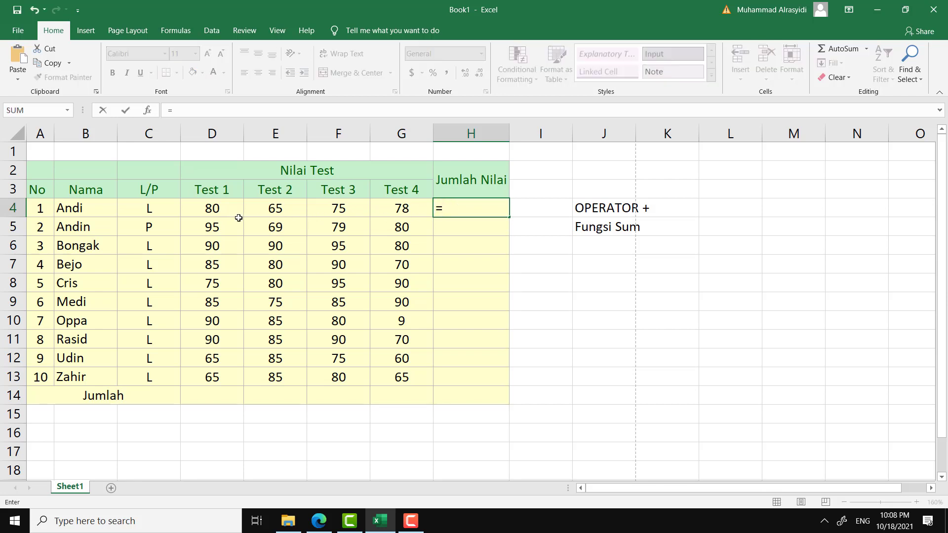
pyautogui.click(209, 208)
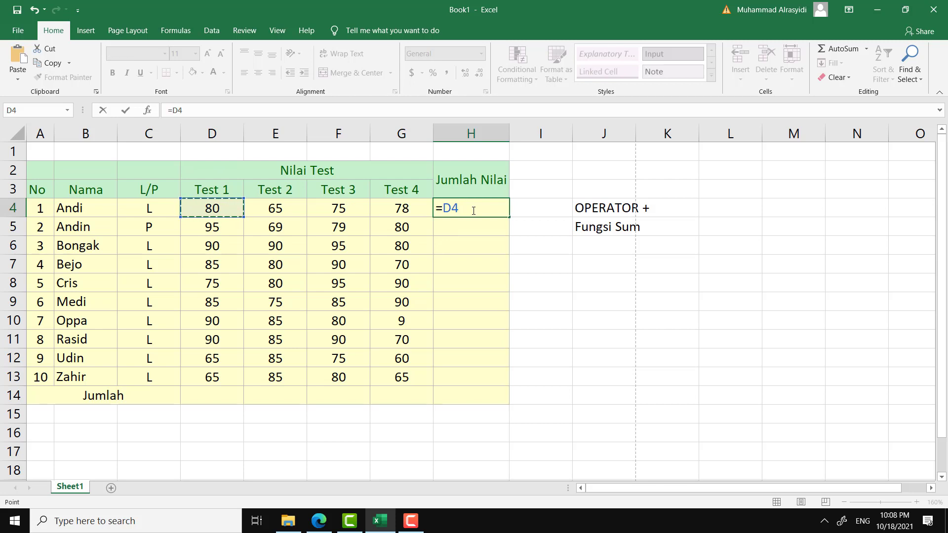
pyautogui.write('=')
pyautogui.press('BackSpace')
pyautogui.write('+')
pyautogui.click(269, 208)
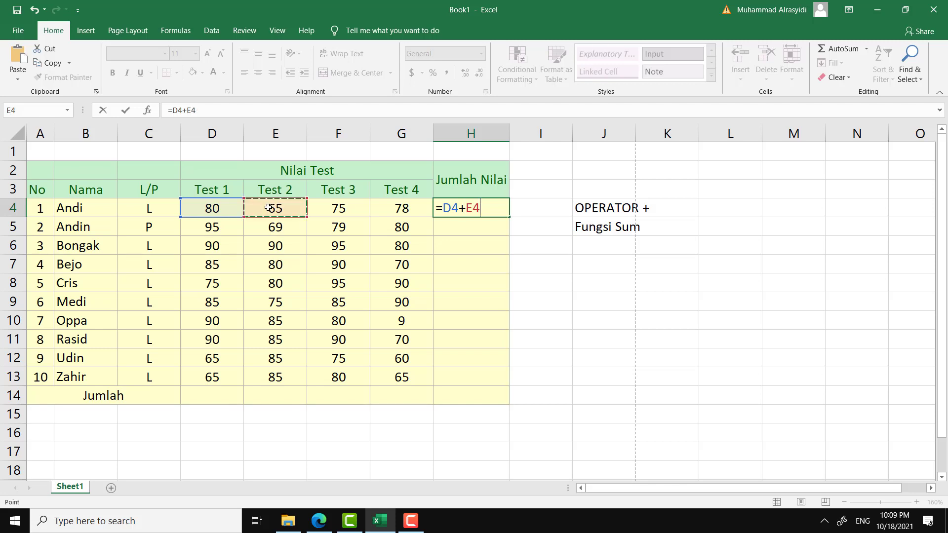
pyautogui.moveTo(269, 208); pyautogui.dragTo(396, 210)
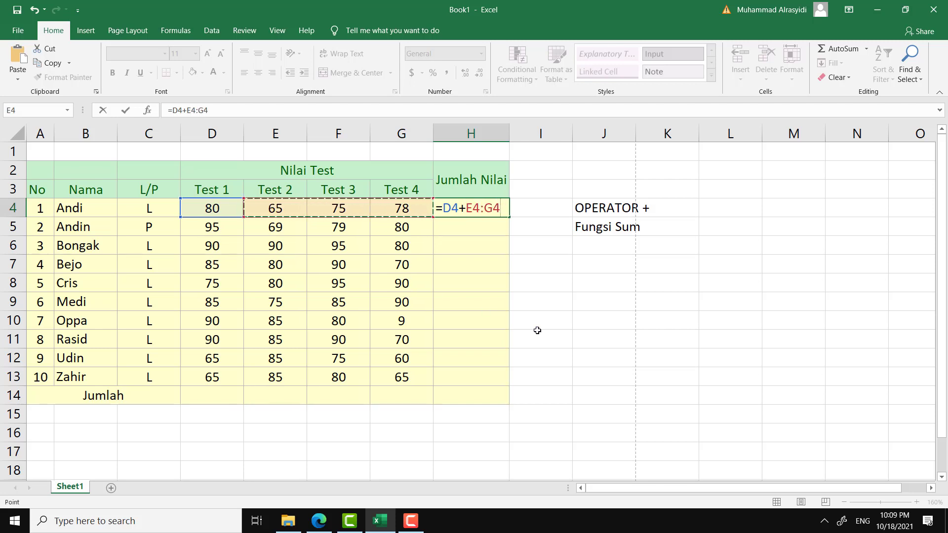
pyautogui.press('Return')
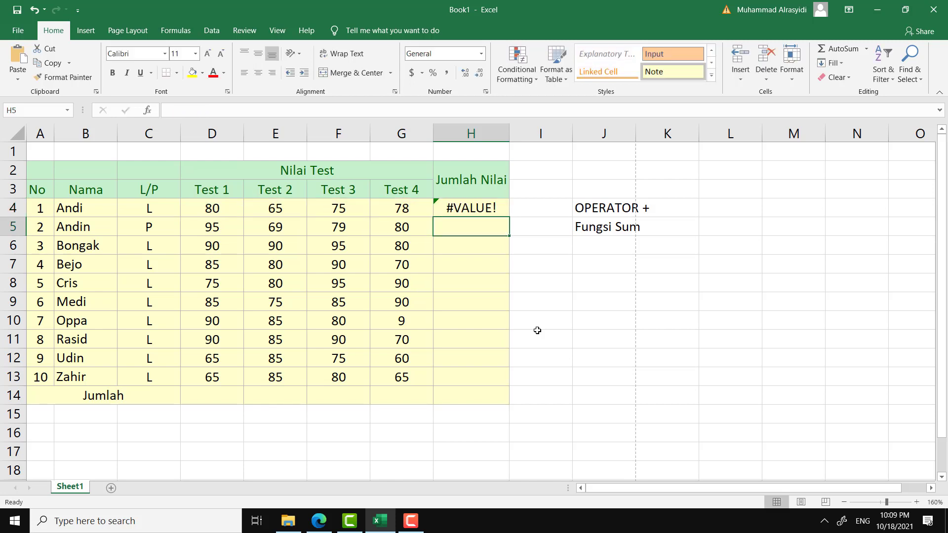
# Step: Erase the whole formula from H4, keeping the cell open for editing
pyautogui.click(497, 207)
pyautogui.doubleClick(497, 208)
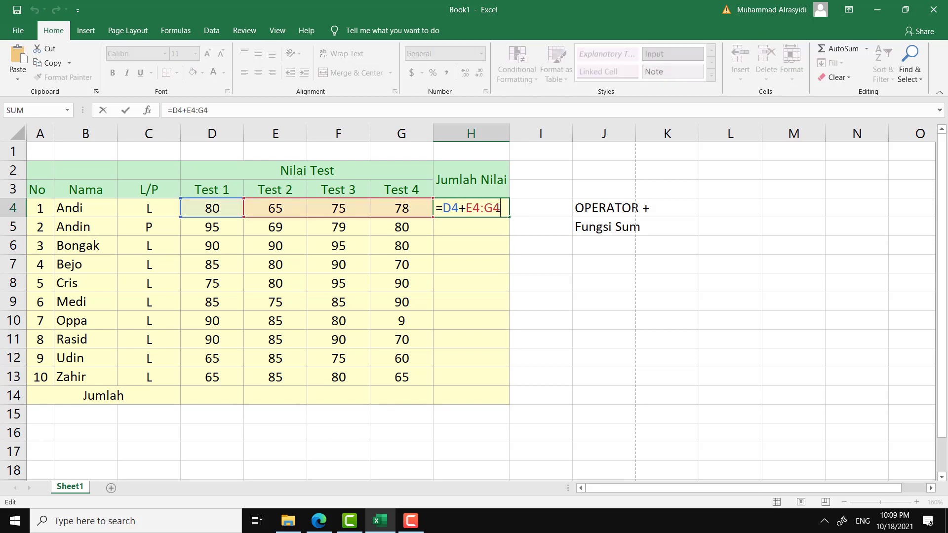
pyautogui.press('BackSpace')
pyautogui.press('BackSpace')
pyautogui.press('BackSpace')
pyautogui.press('BackSpace')
pyautogui.press('BackSpace')
pyautogui.press('BackSpace')
pyautogui.press('BackSpace')
pyautogui.press('BackSpace')
pyautogui.press('BackSpace')
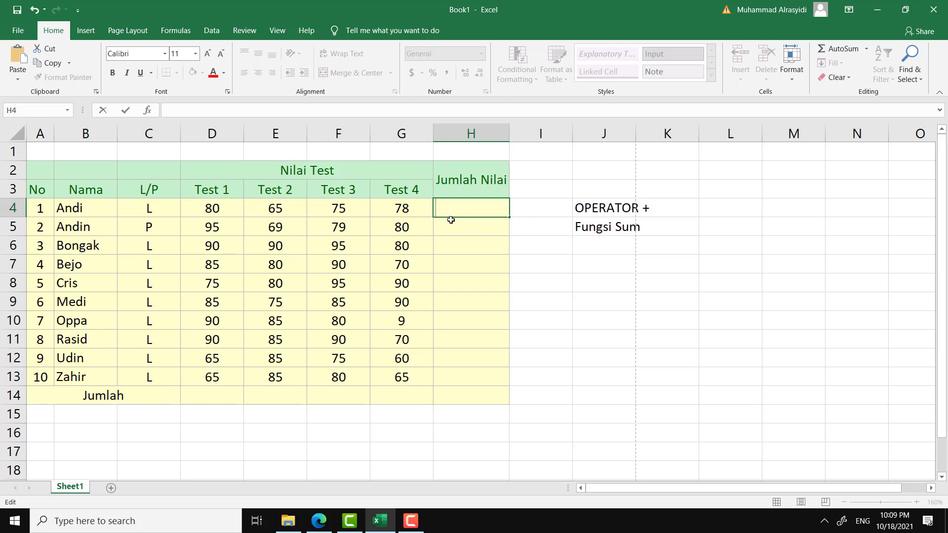
# Step: Total the first student's four test scores in H4 with the formula =SUM(D4,E4,F4,G4)
pyautogui.write('=sum')
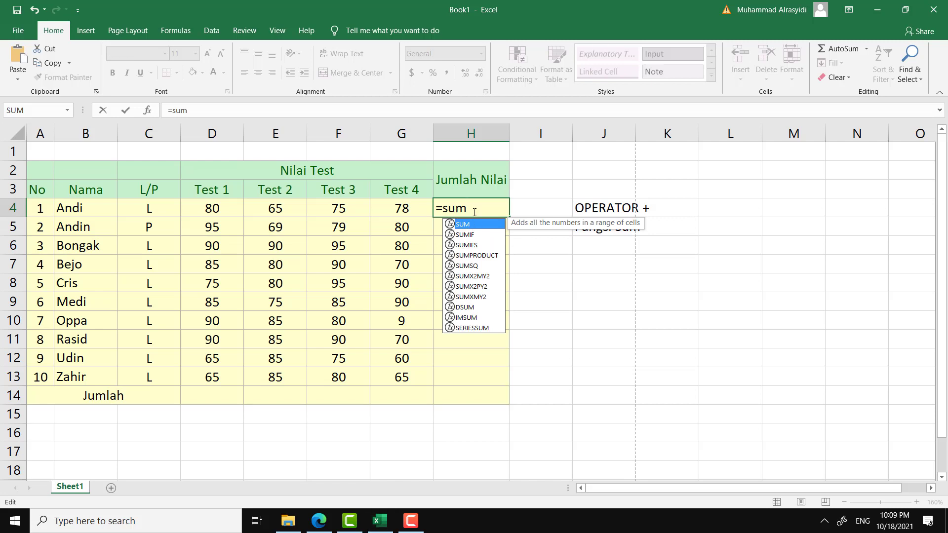
pyautogui.click(474, 210)
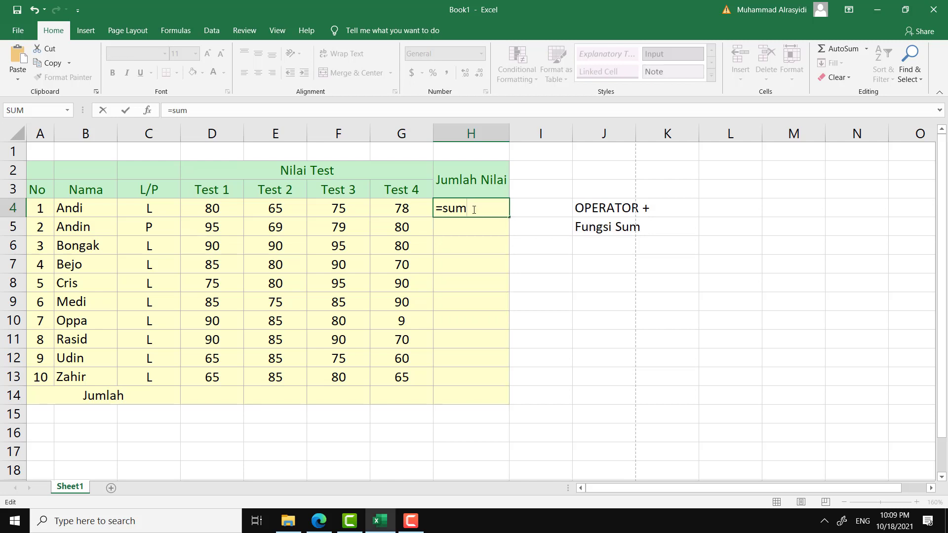
pyautogui.write('(')
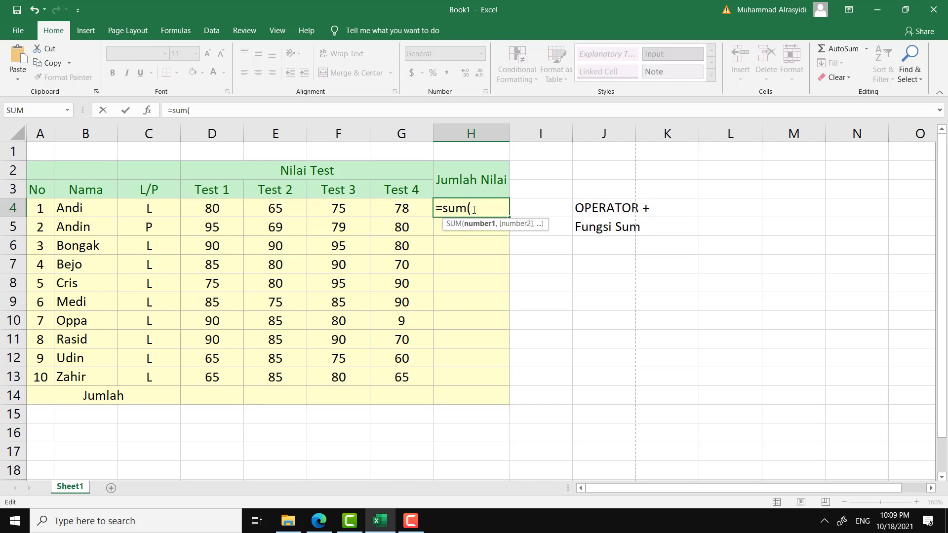
pyautogui.click(209, 209)
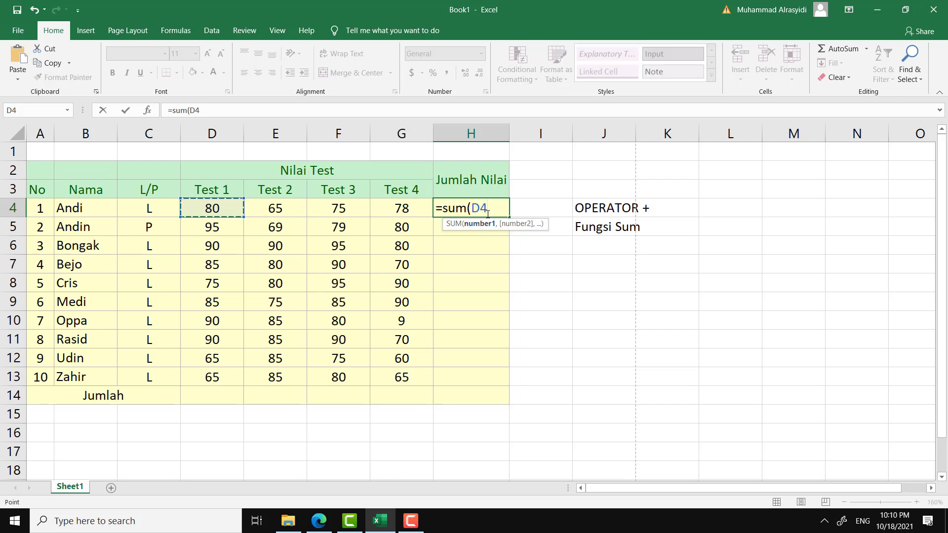
pyautogui.write(',')
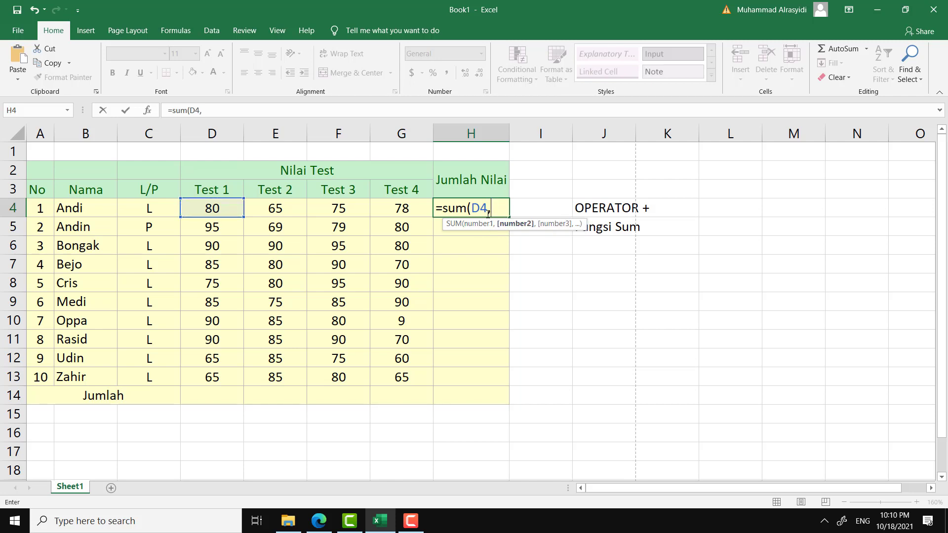
pyautogui.click(271, 208)
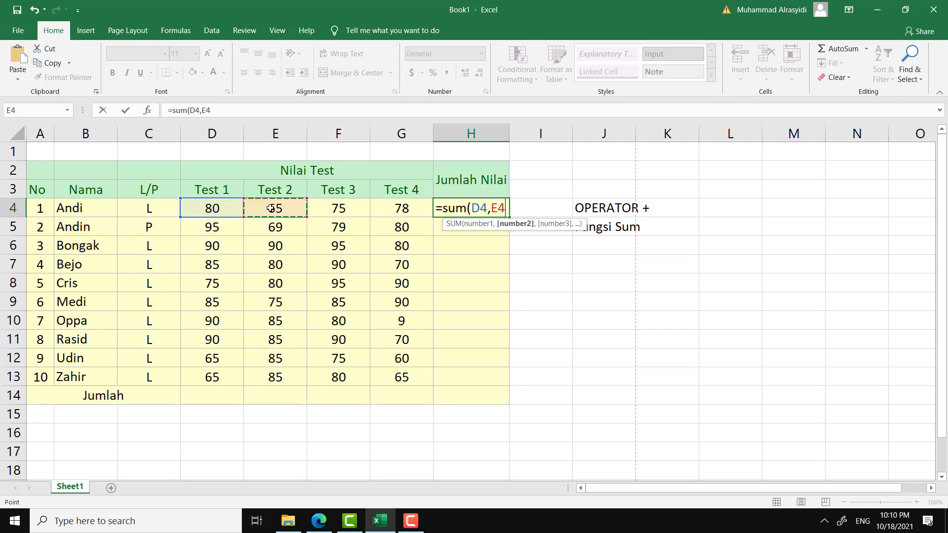
pyautogui.write(',')
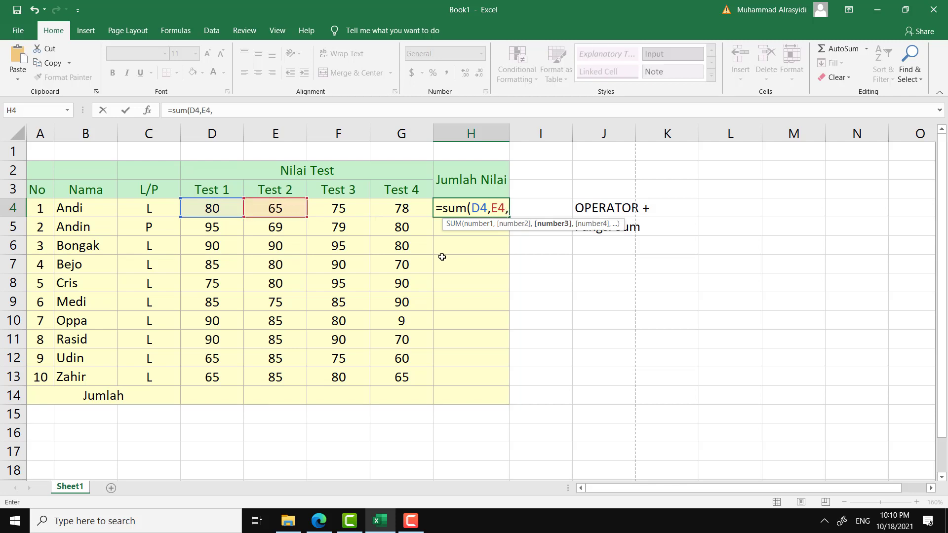
pyautogui.click(337, 208)
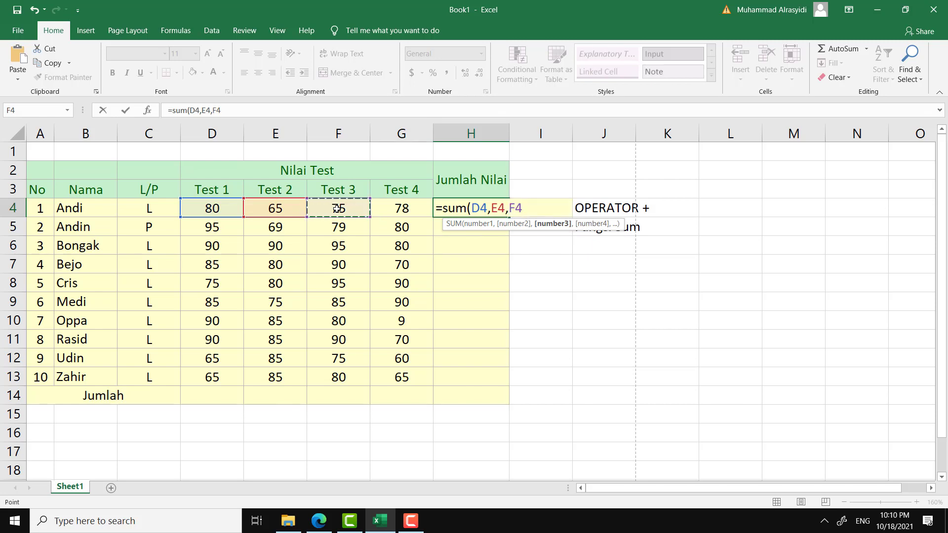
pyautogui.write(',')
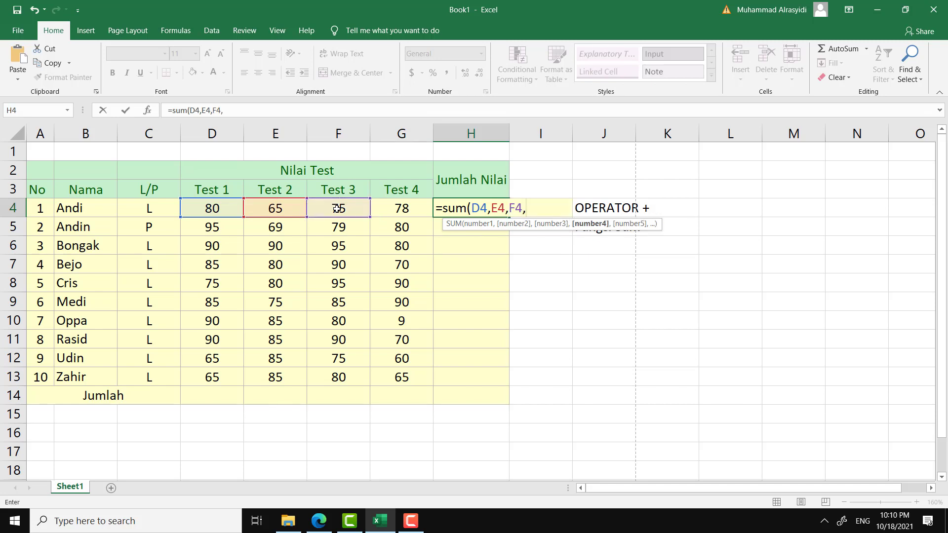
pyautogui.click(398, 207)
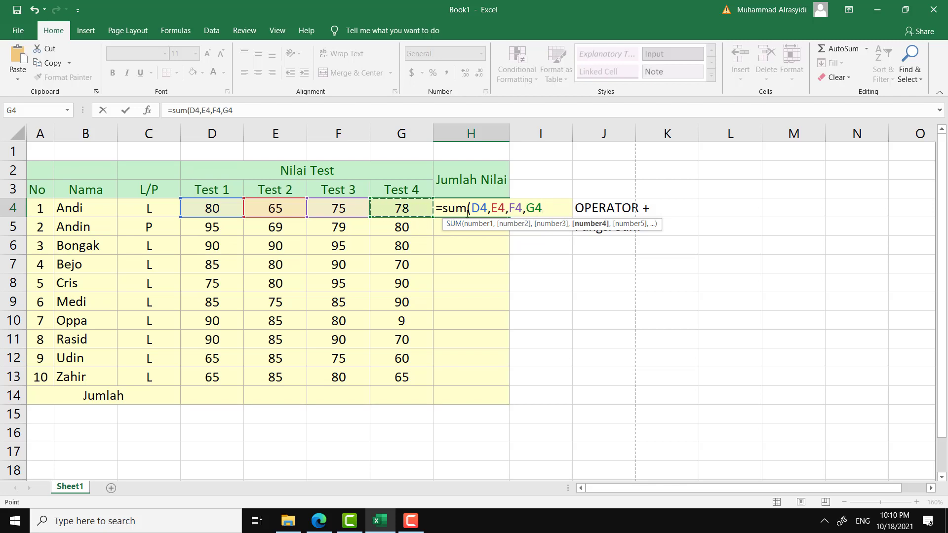
pyautogui.write(')')
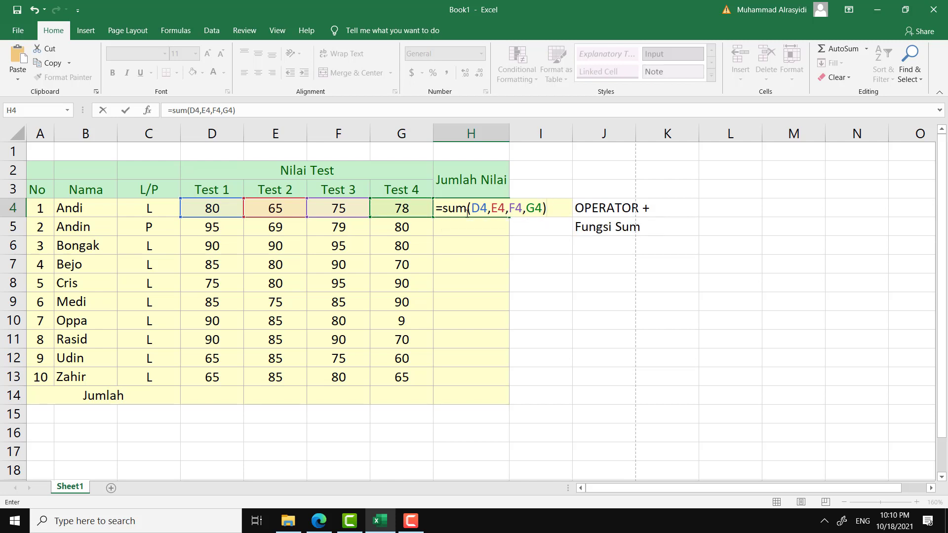
pyautogui.press('Return')
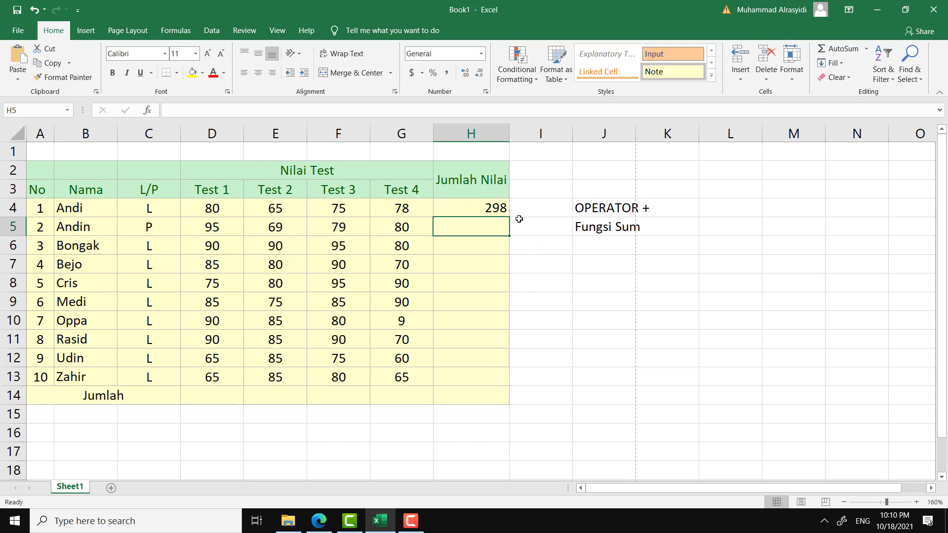
# Step: Copy the H4 total down through H13 and clear all the formulas in H4:H13
pyautogui.click(501, 209)
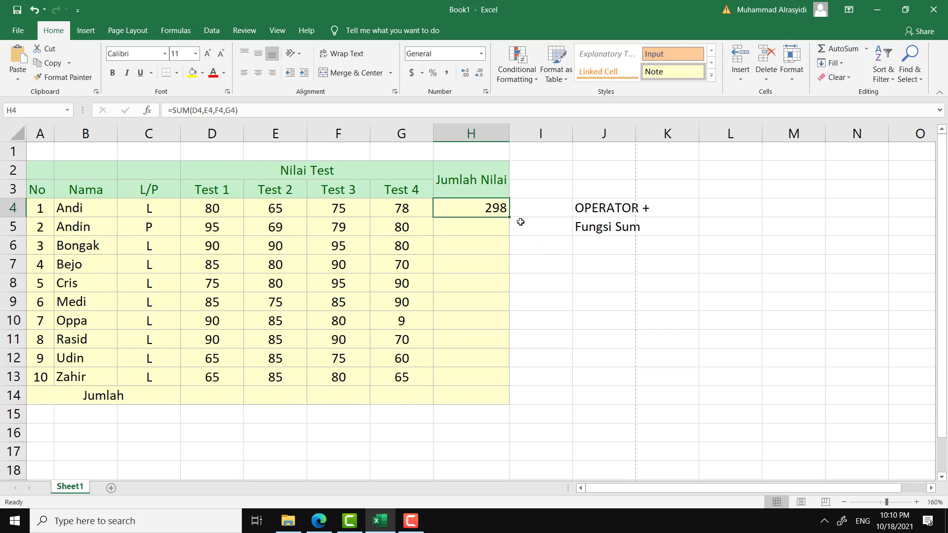
pyautogui.moveTo(510, 218); pyautogui.dragTo(506, 387)
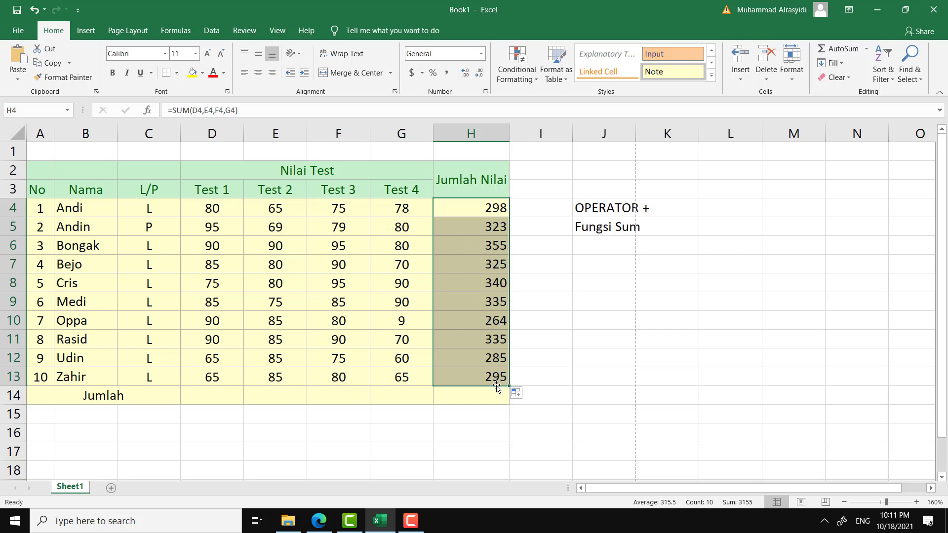
pyautogui.press('Delete')
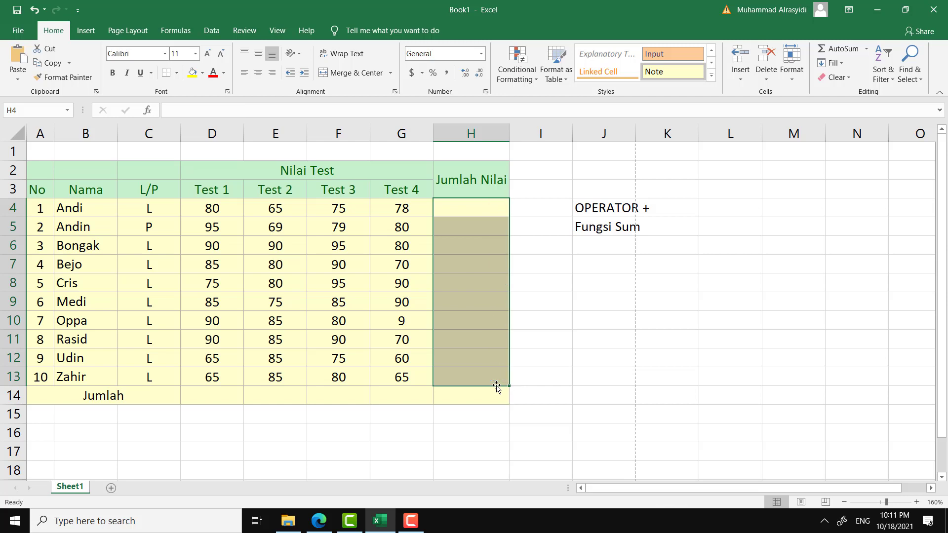
# Step: Total the first student's test scores in H4 with the range formula =SUM(D4:G4)
pyautogui.doubleClick(474, 208)
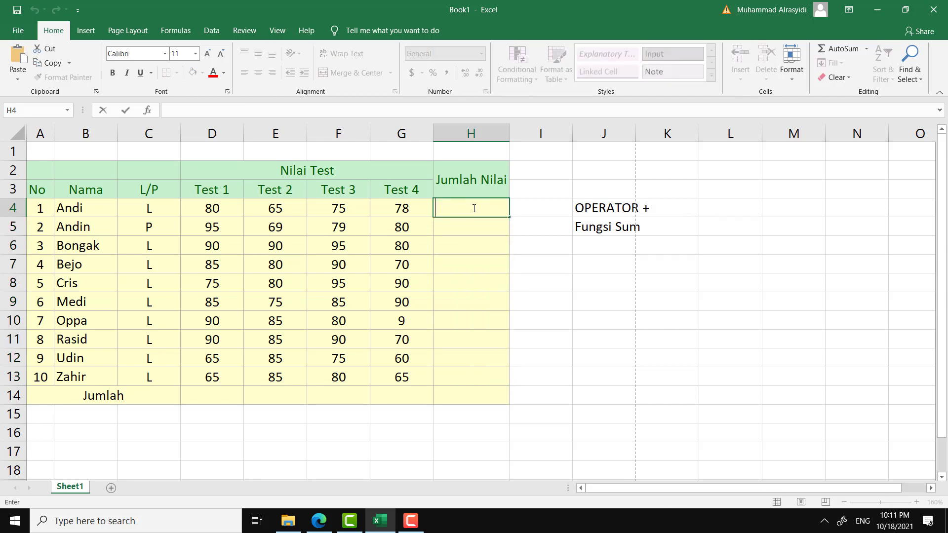
pyautogui.write('=')
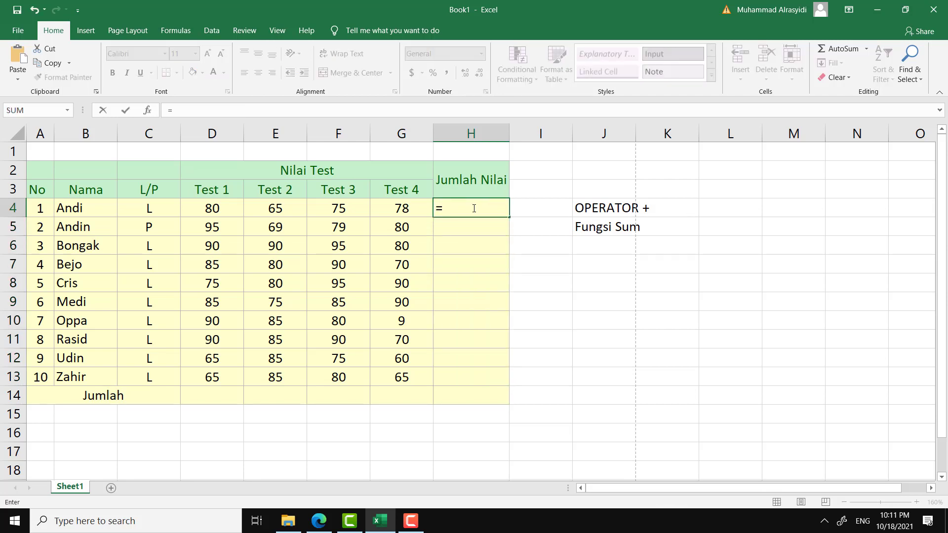
pyautogui.write('sum')
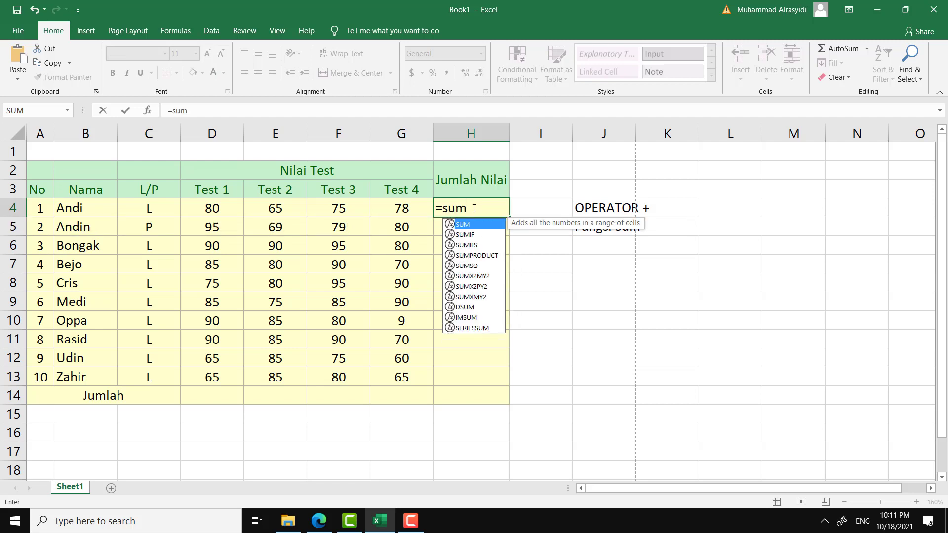
pyautogui.write('(')
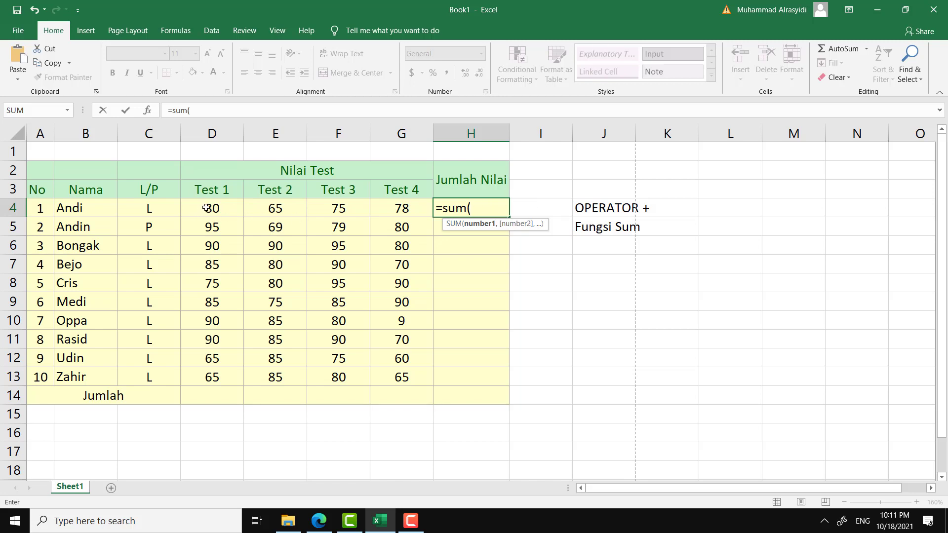
pyautogui.moveTo(205, 208); pyautogui.dragTo(400, 208)
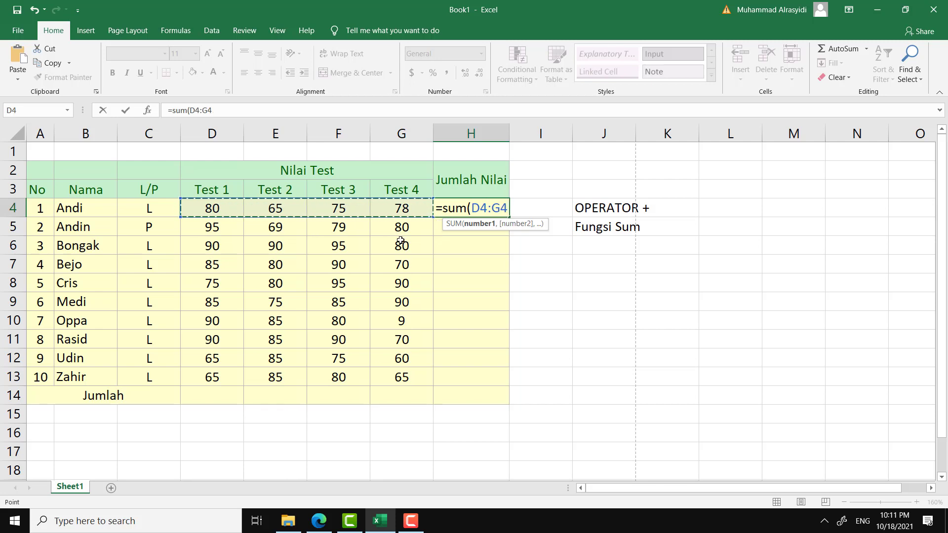
pyautogui.write(')')
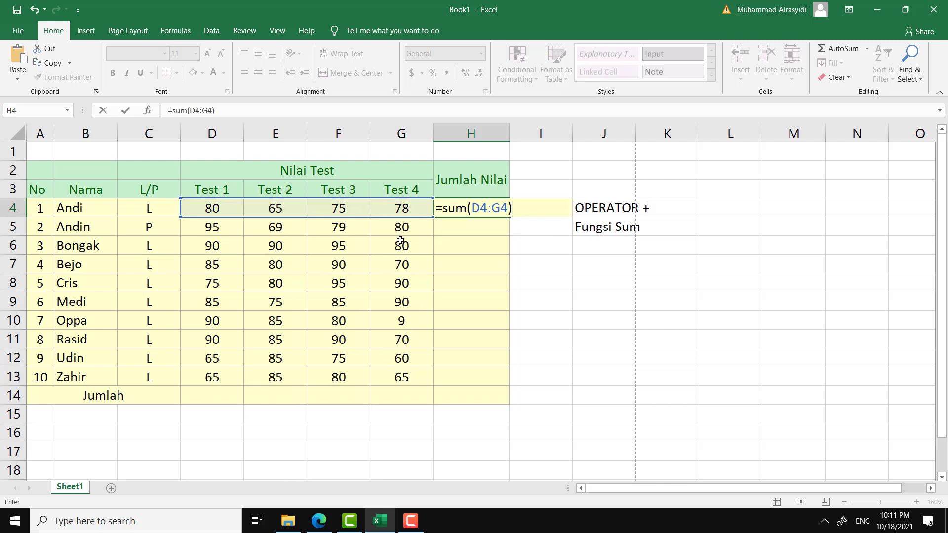
pyautogui.press('Return')
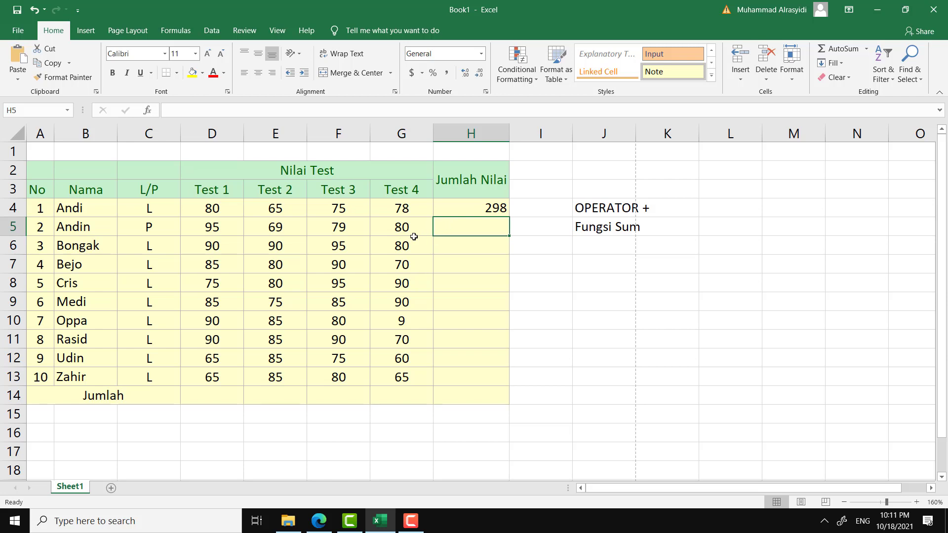
# Step: Fill the range-based SUM formula from H4 down to H13 for the remaining students
pyautogui.click(507, 213)
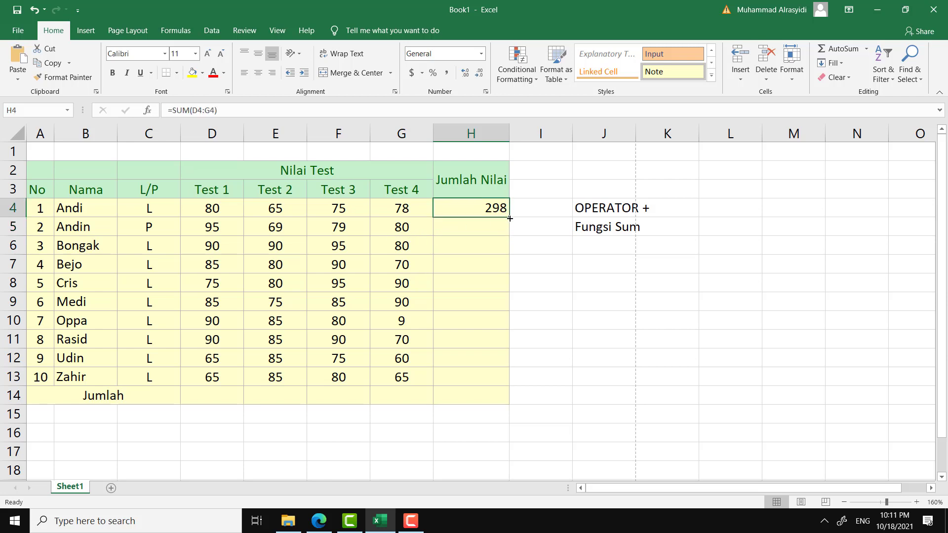
pyautogui.moveTo(509, 217); pyautogui.dragTo(512, 386)
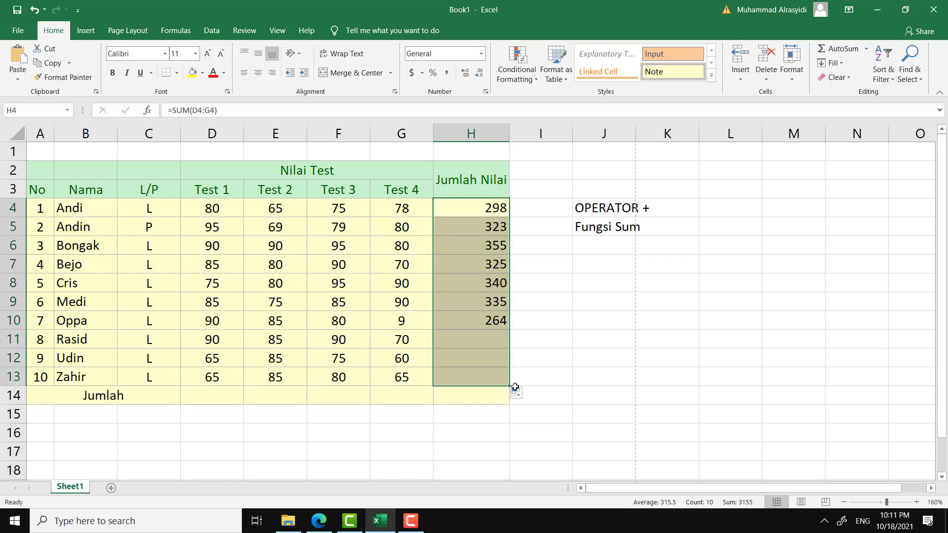
pyautogui.click(615, 374)
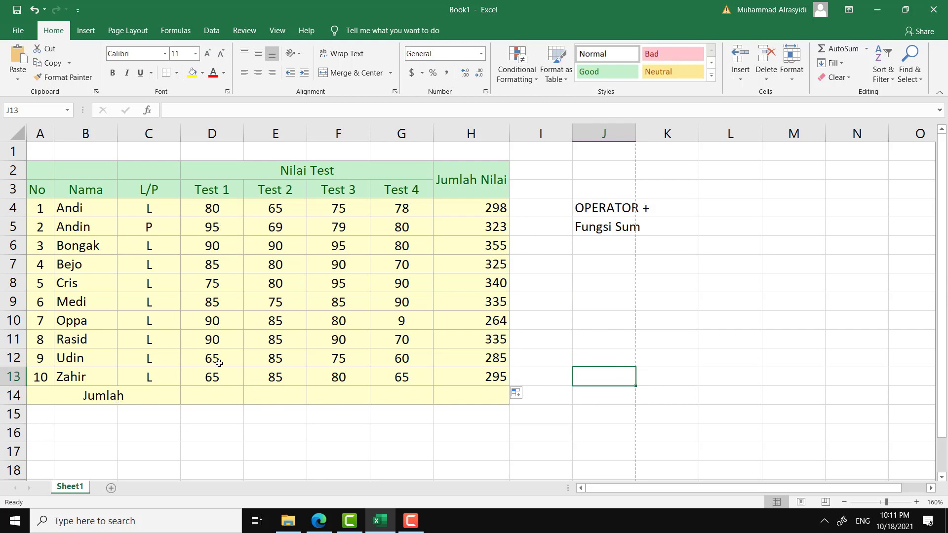
# Step: Total the Test 1 scores in D14 of the Jumlah row with the formula =SUM(D4:D13)
pyautogui.click(219, 400)
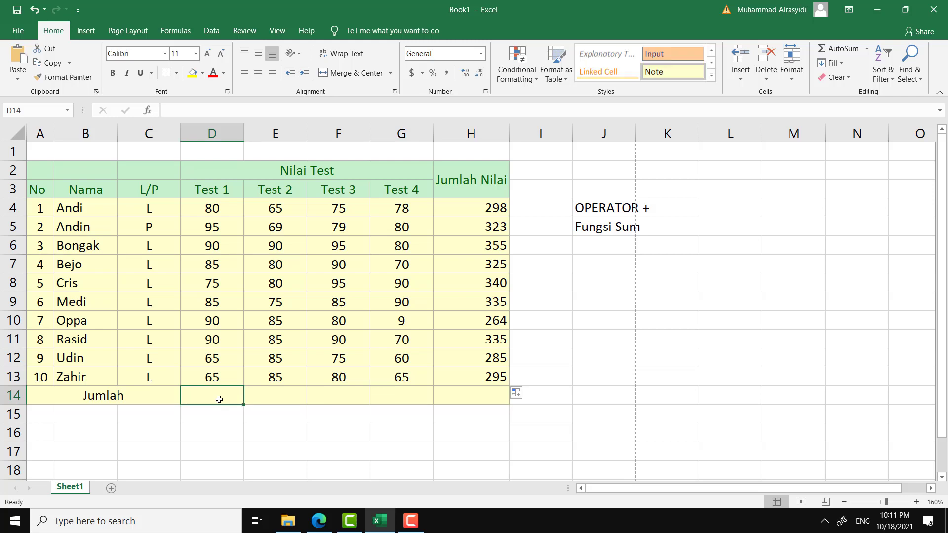
pyautogui.write('=sum')
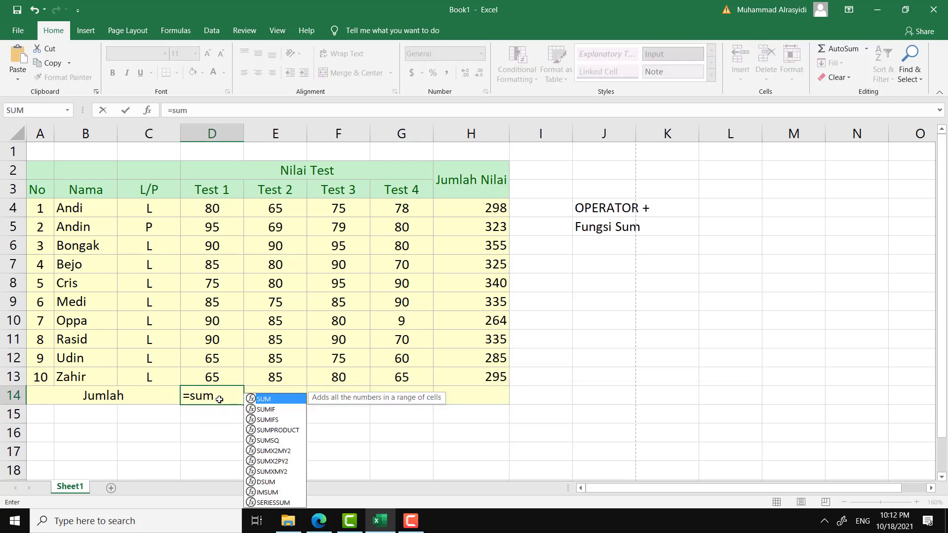
pyautogui.write('(')
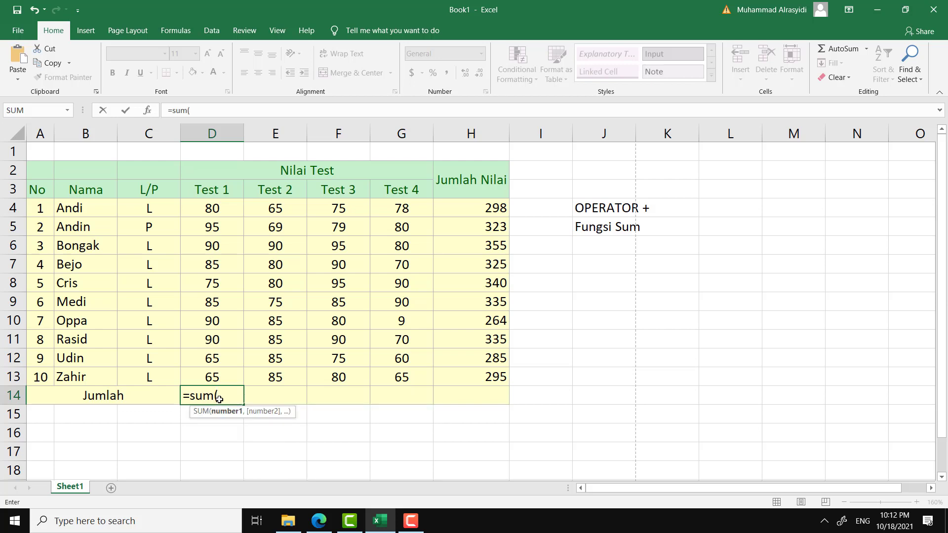
pyautogui.click(227, 211)
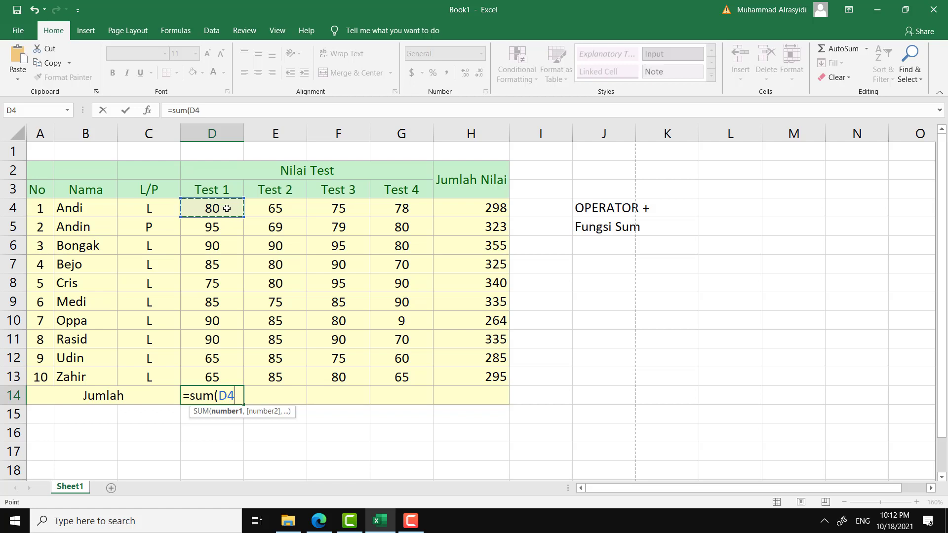
pyautogui.moveTo(226, 216); pyautogui.dragTo(221, 375)
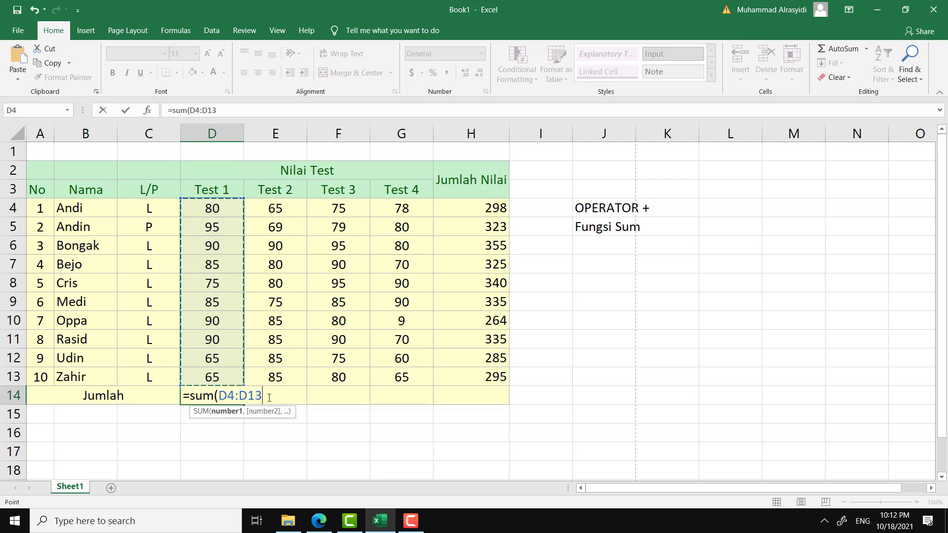
pyautogui.write(')')
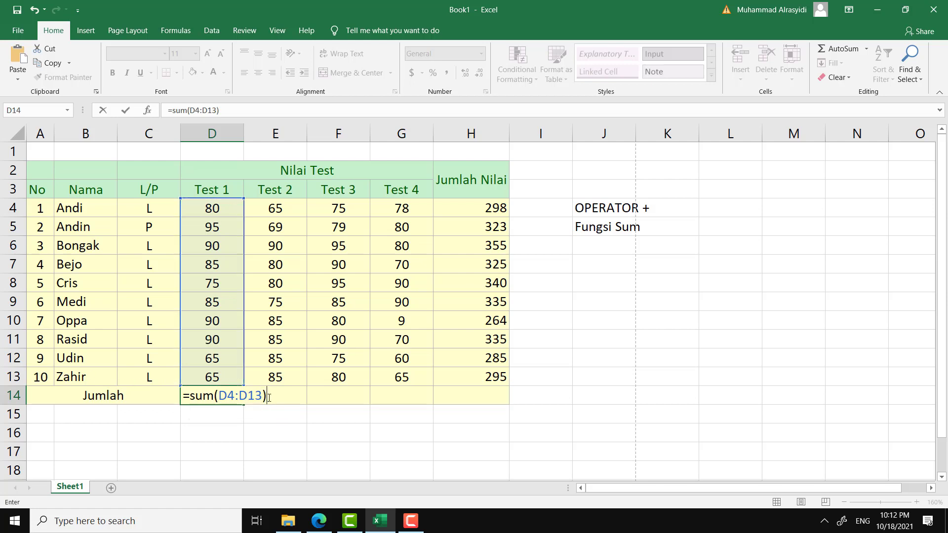
pyautogui.press('Return')
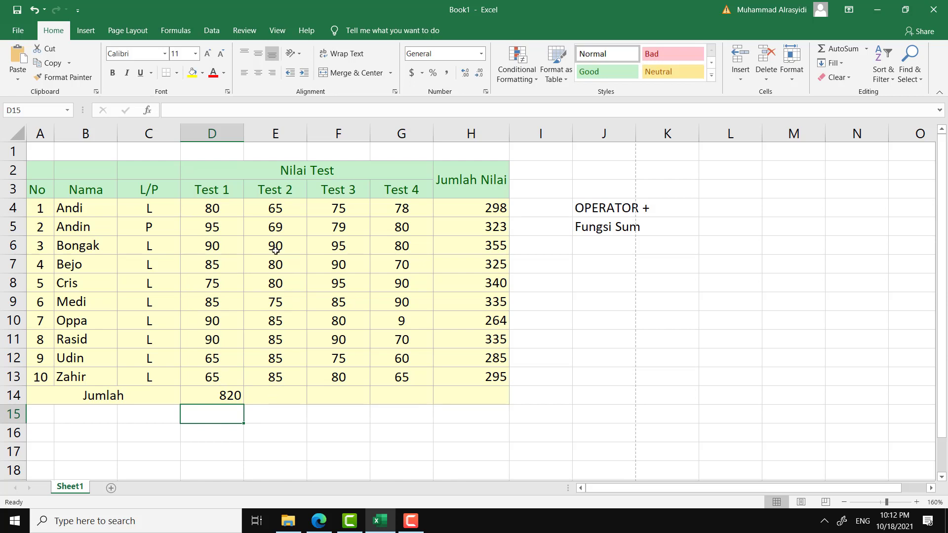
# Step: Total the Test 2 scores in E14 using AutoSum over the range E4:E13
pyautogui.click(286, 399)
pyautogui.click(848, 52)
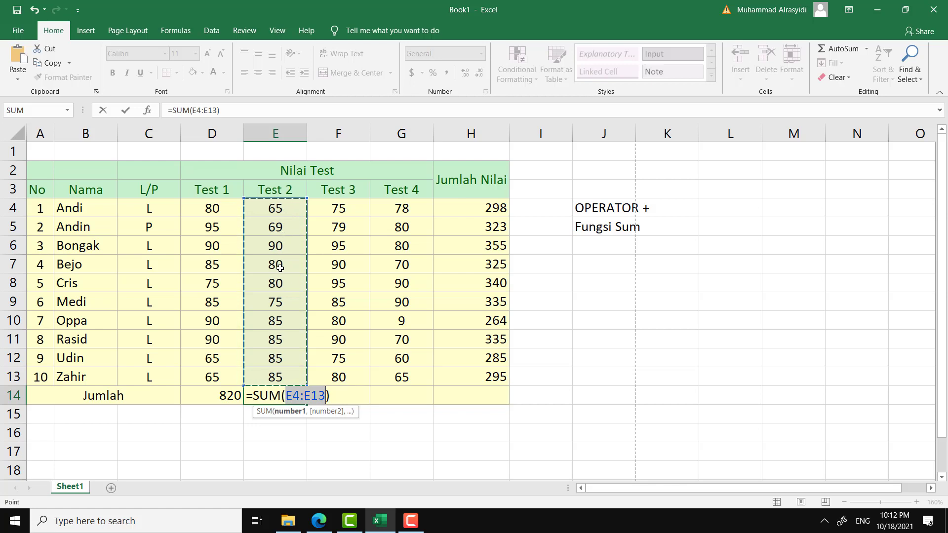
pyautogui.press('Return')
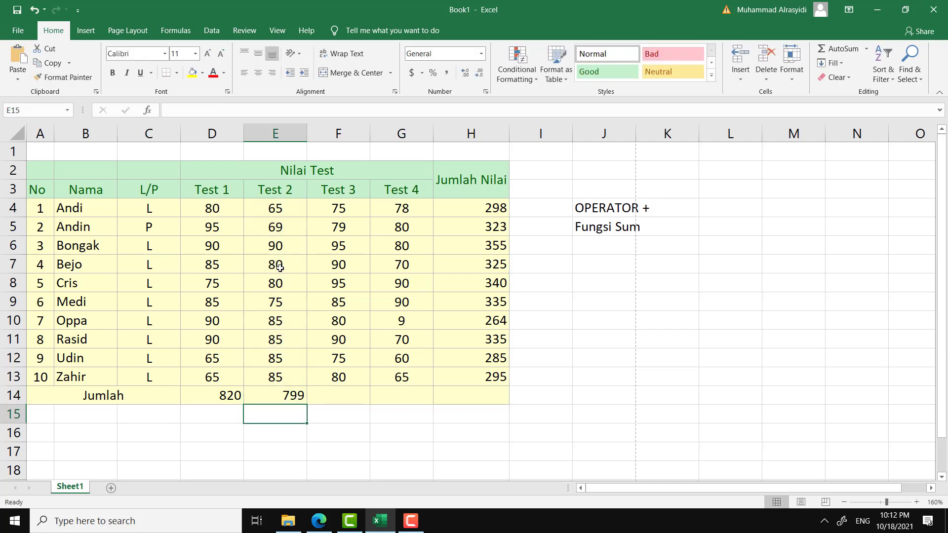
# Step: Fill the E14 total across the Jumlah row through H14 and deselect the filled cells
pyautogui.click(299, 398)
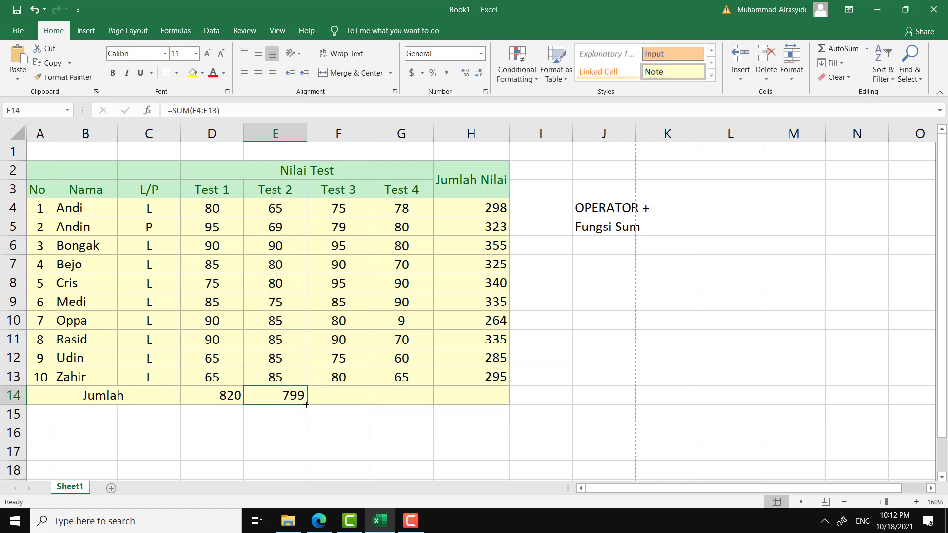
pyautogui.moveTo(305, 404); pyautogui.dragTo(493, 405)
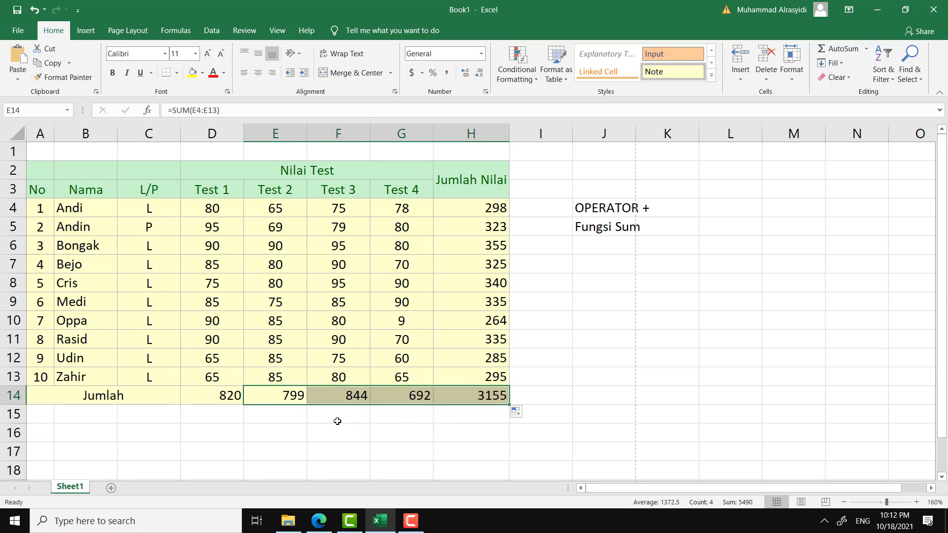
pyautogui.click(289, 415)
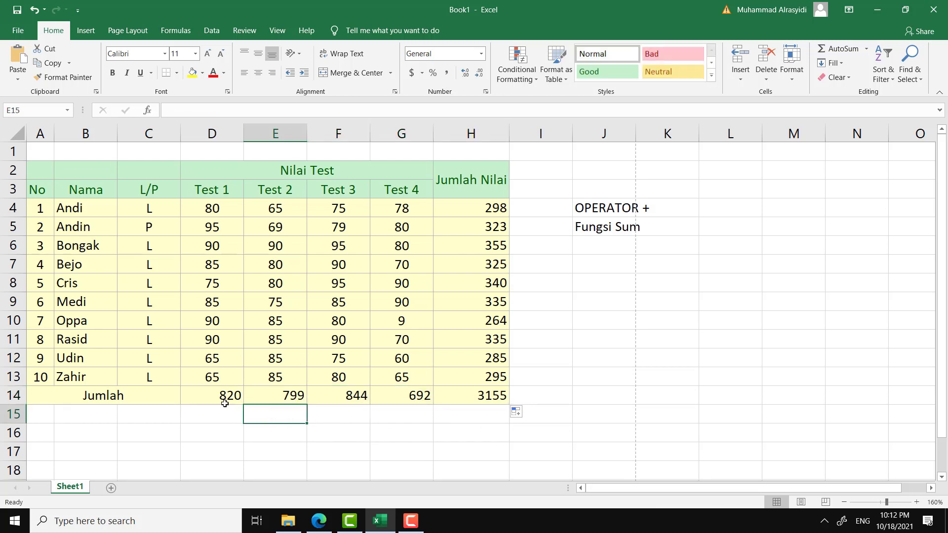